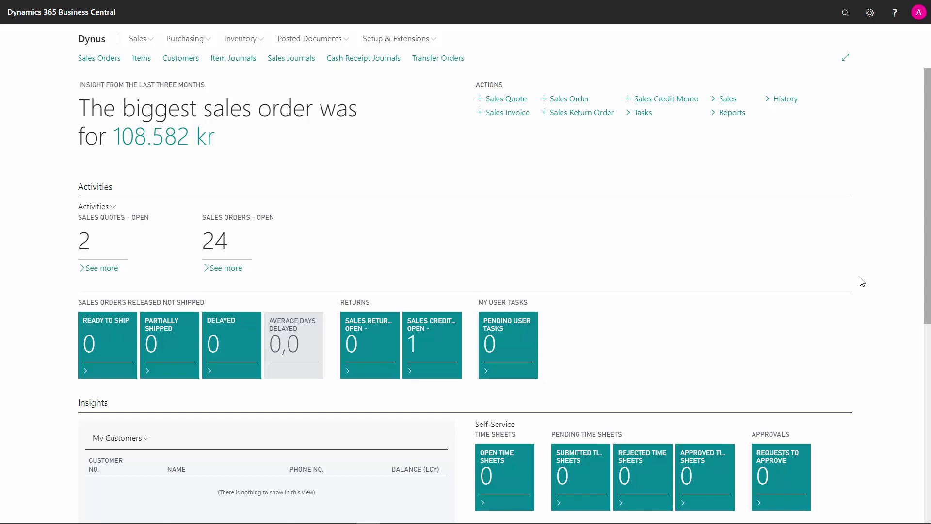
Step: Open the Items list and start searching it for wheel parts
left_click(141, 58)
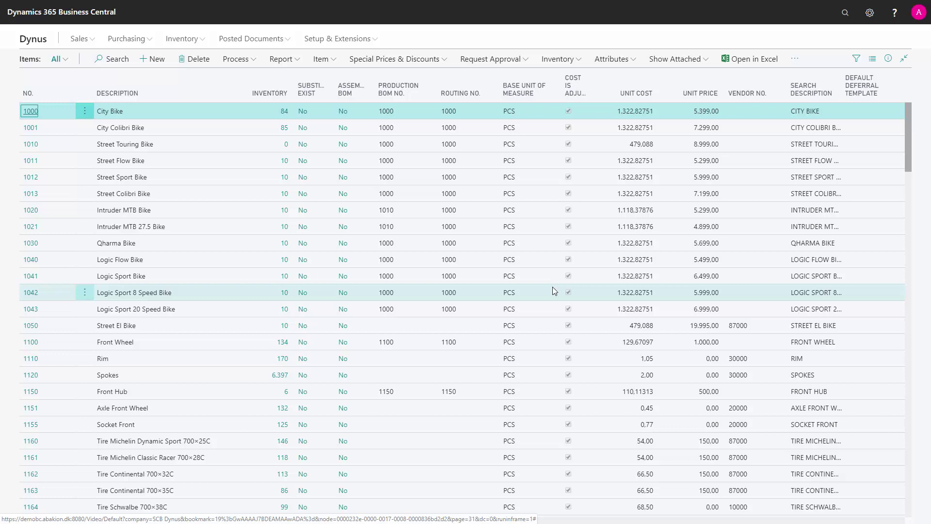
key("F3")
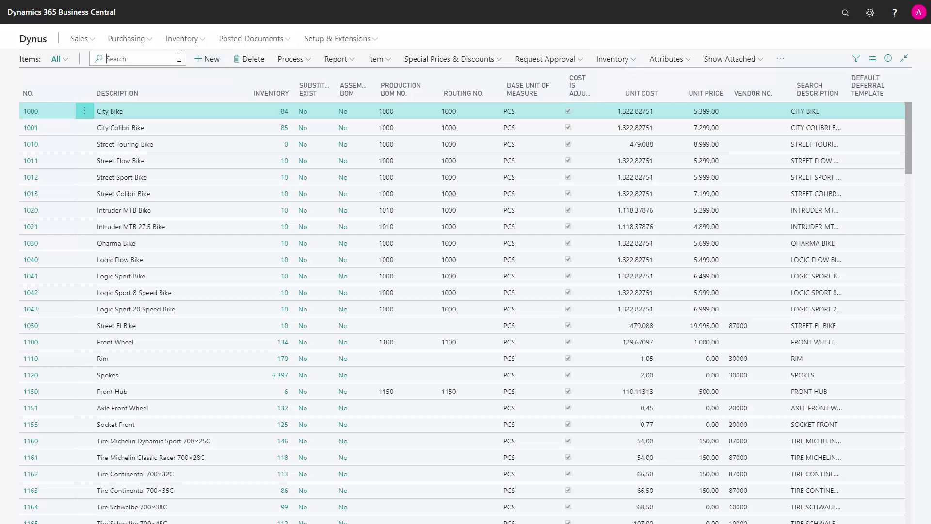
type("whe")
type("el")
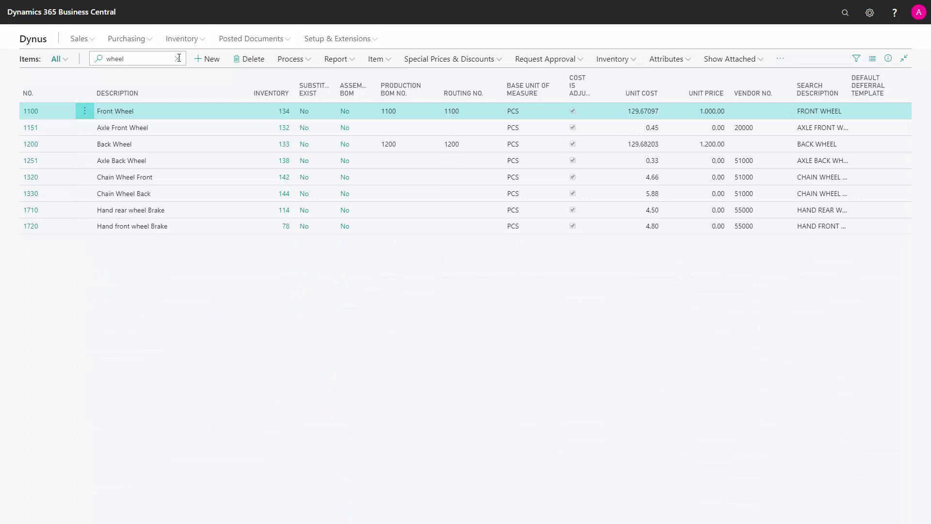
Step: Clear the item search, filter the items to vendor 87000, then reset the filters
left_click(178, 58)
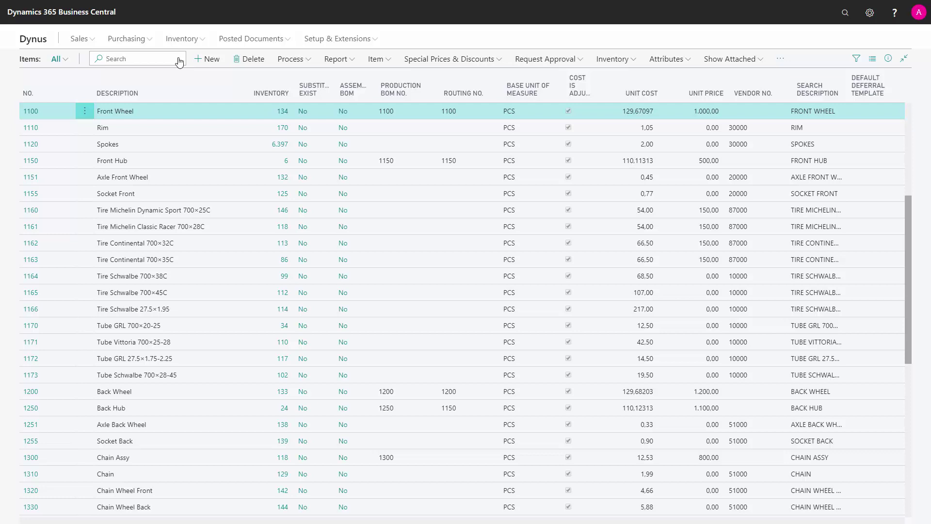
left_click(739, 211)
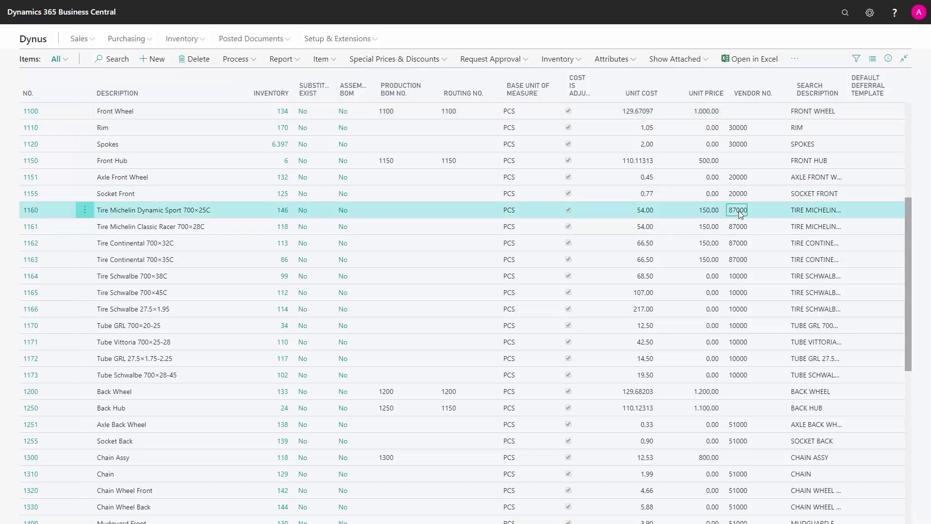
key("alt+F3")
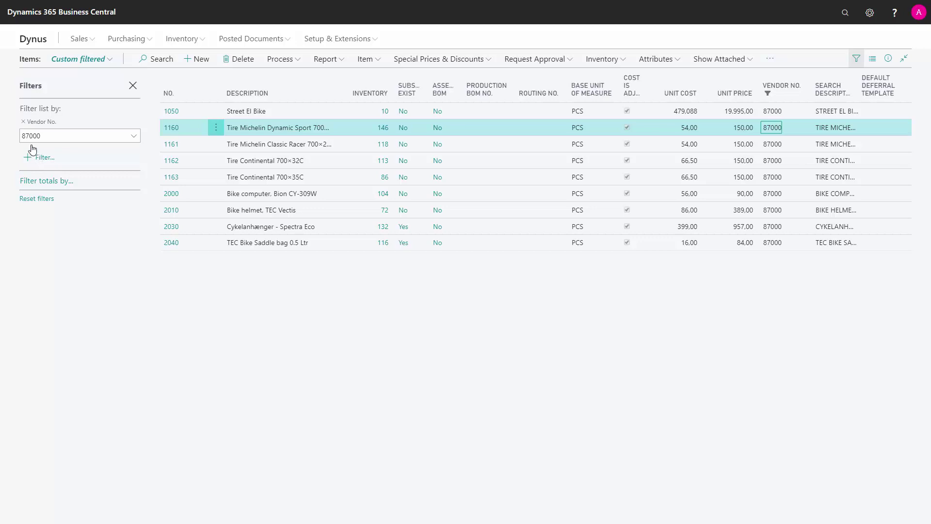
left_click(42, 204)
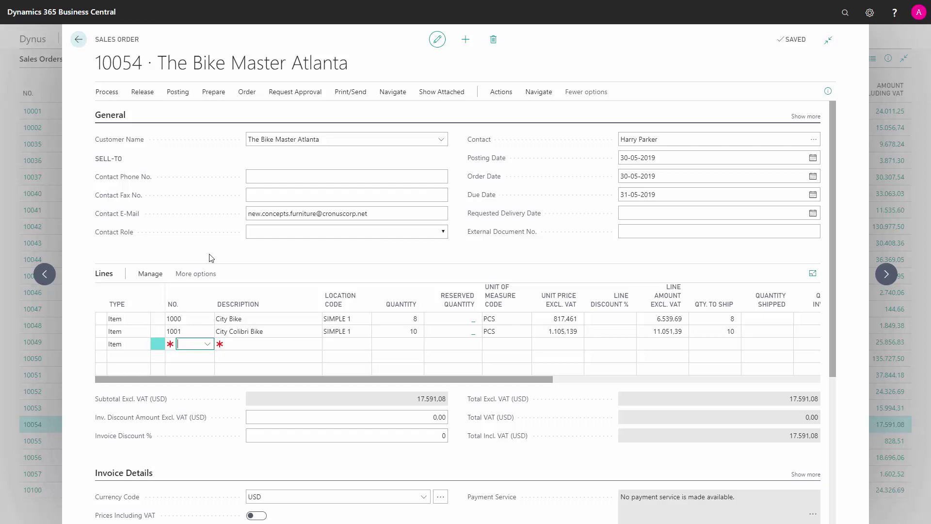
Step: Pick item 1020 Intruder MTB Bike from the No. lookup on the third line
key("alt+Down")
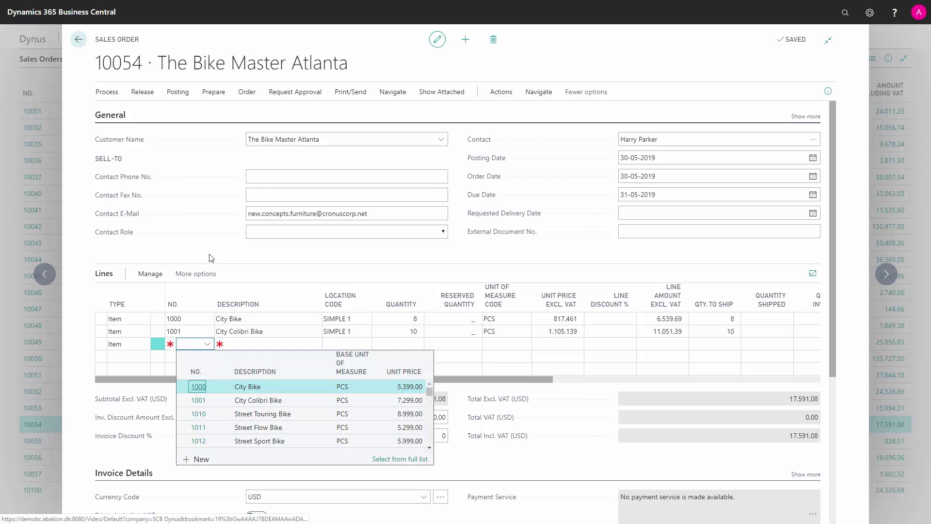
key("Down")
key("Down")
key("Down")
key("Down")
key("Down")
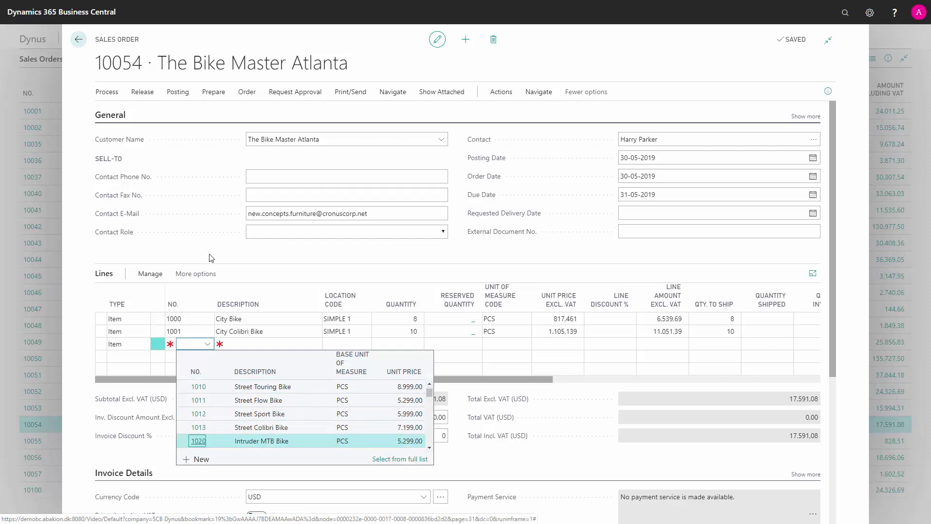
key("Down")
key("Down")
key("Up")
key("Up")
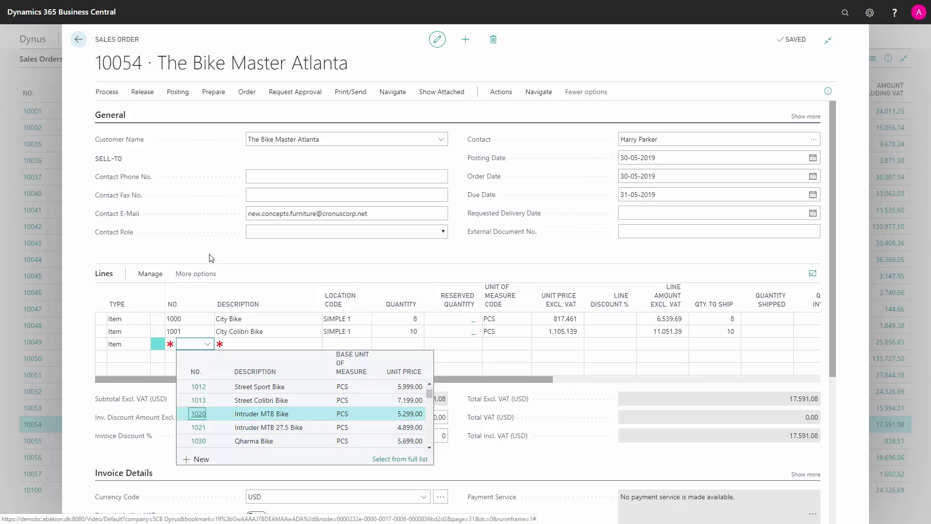
key("Return")
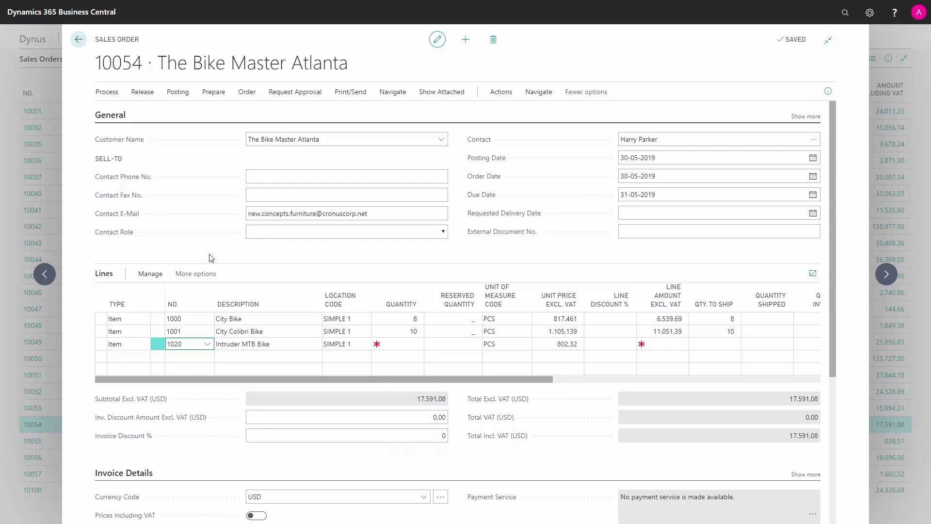
Step: Set the Intruder MTB Bike line quantity to 10, giving an 8,023.20 line amount
key("Return")
type("10")
key("Tab")
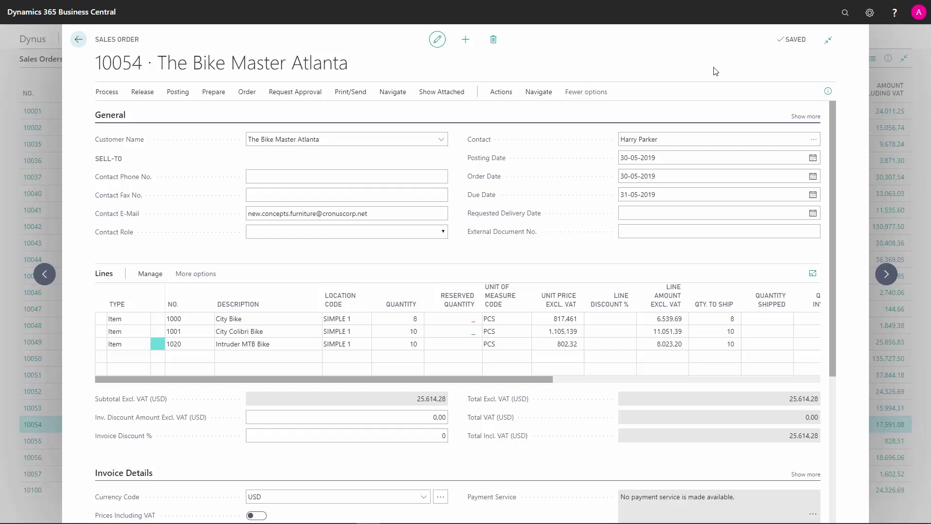
key("alt+q")
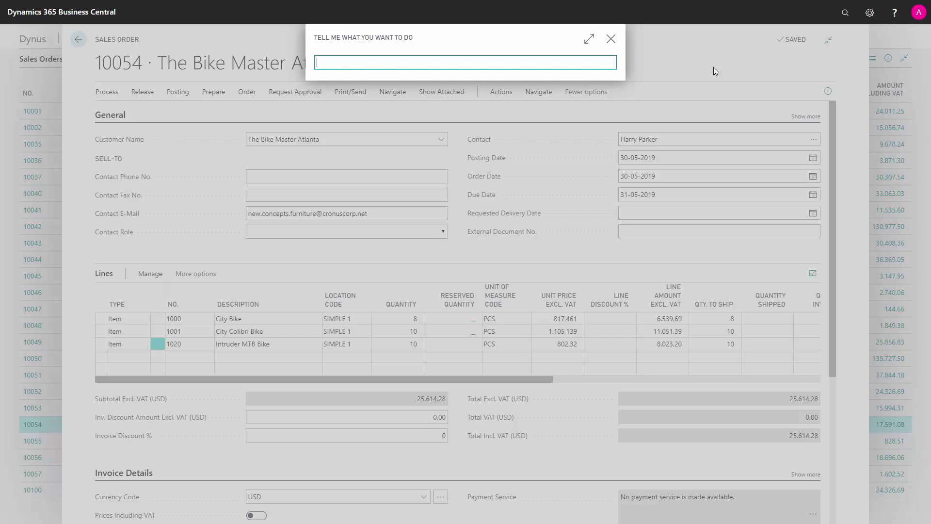
type("print")
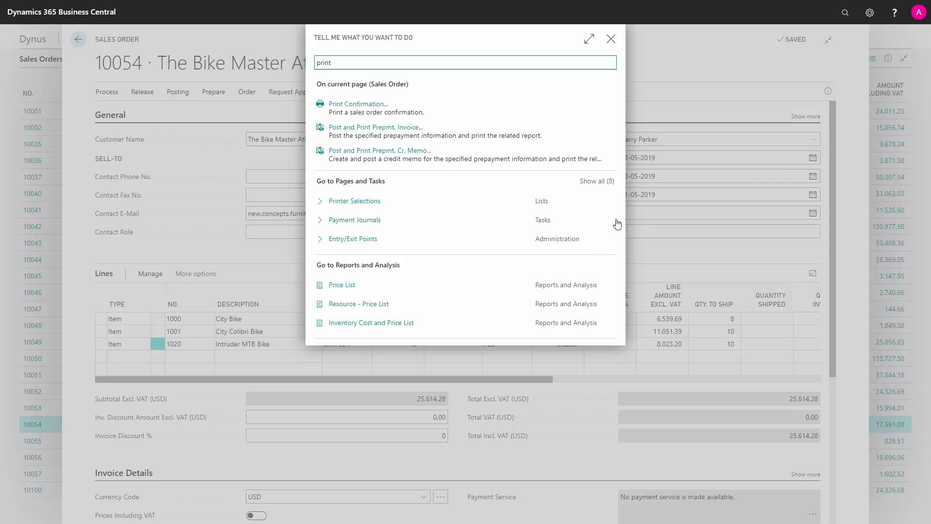
left_click(614, 40)
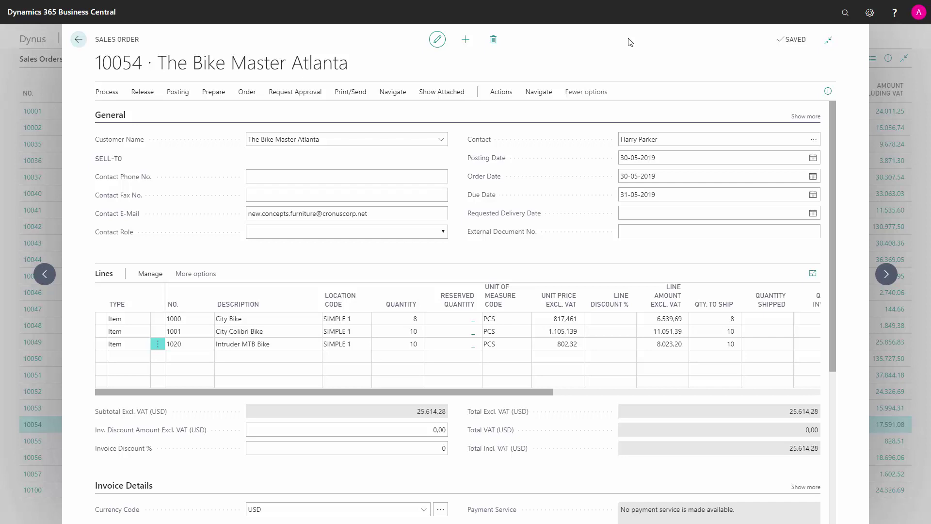
Step: Open the Help menu from the ? icon over sales order 10054
left_click(893, 12)
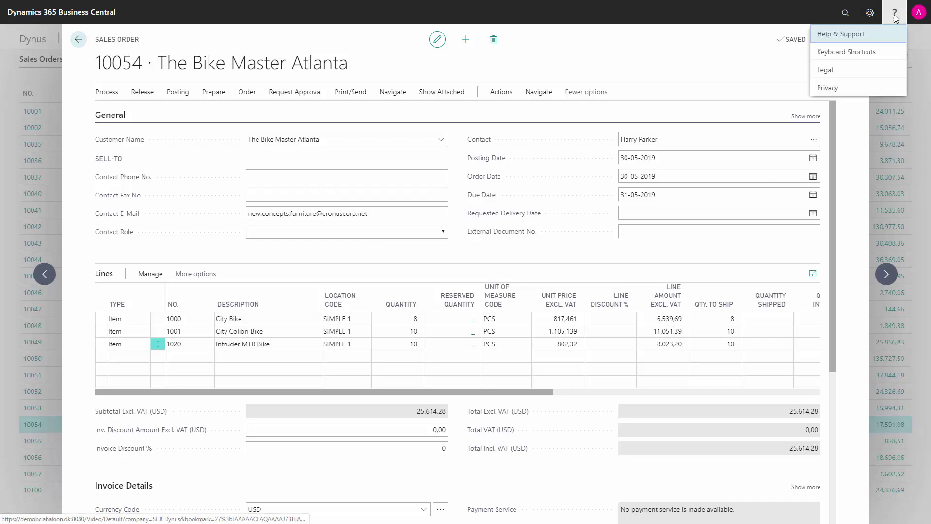
Step: Choose Keyboard Shortcuts in the Help menu to view the Docs article
left_click(887, 55)
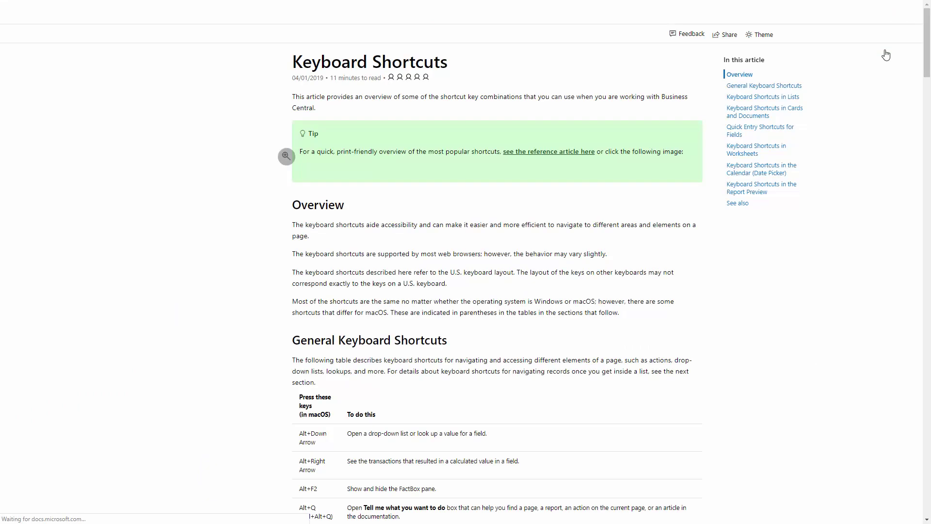